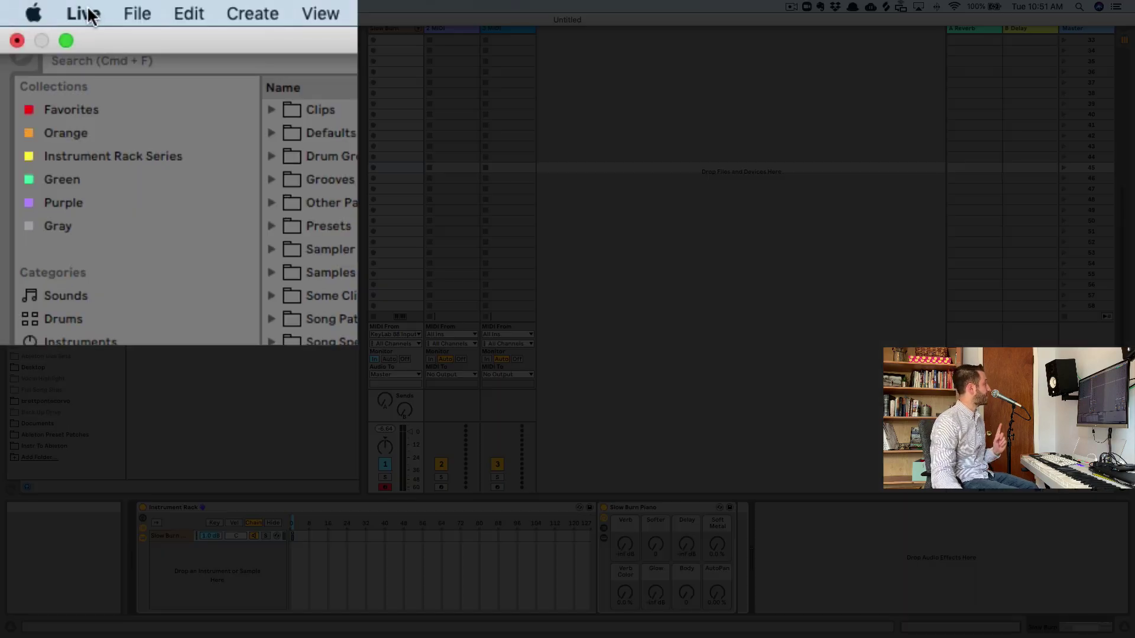
Step: Turn on Track for the KeyLab_88 Input port in Live's Link/MIDI preferences
{"action": "left_click", "coordinate": [40, 6]}
{"action": "left_click", "coordinate": [122, 80]}
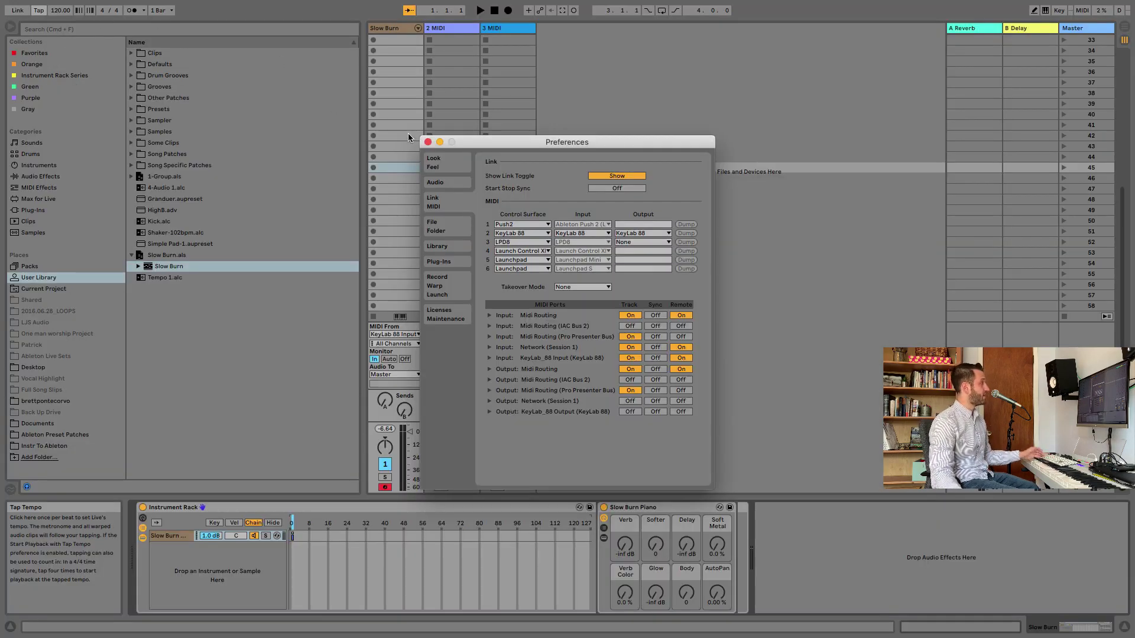
{"action": "left_click", "coordinate": [428, 142]}
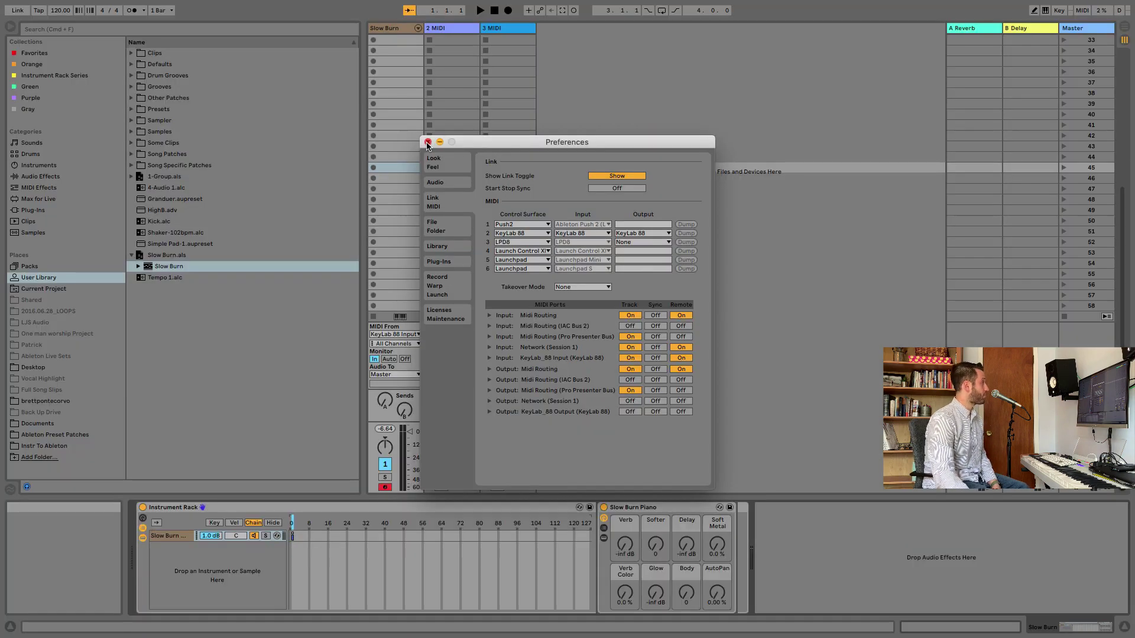
{"action": "left_click", "coordinate": [428, 143]}
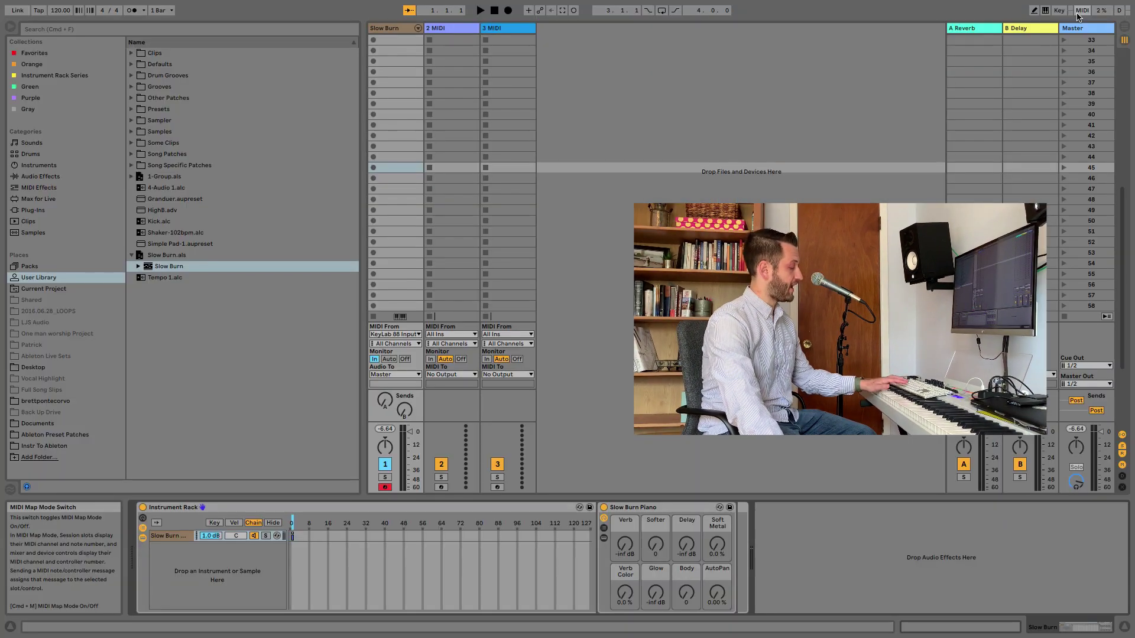
Step: In MIDI Map Mode, map Slow Burn's track volume to hardware controller CC 19
{"action": "left_click", "coordinate": [1080, 11]}
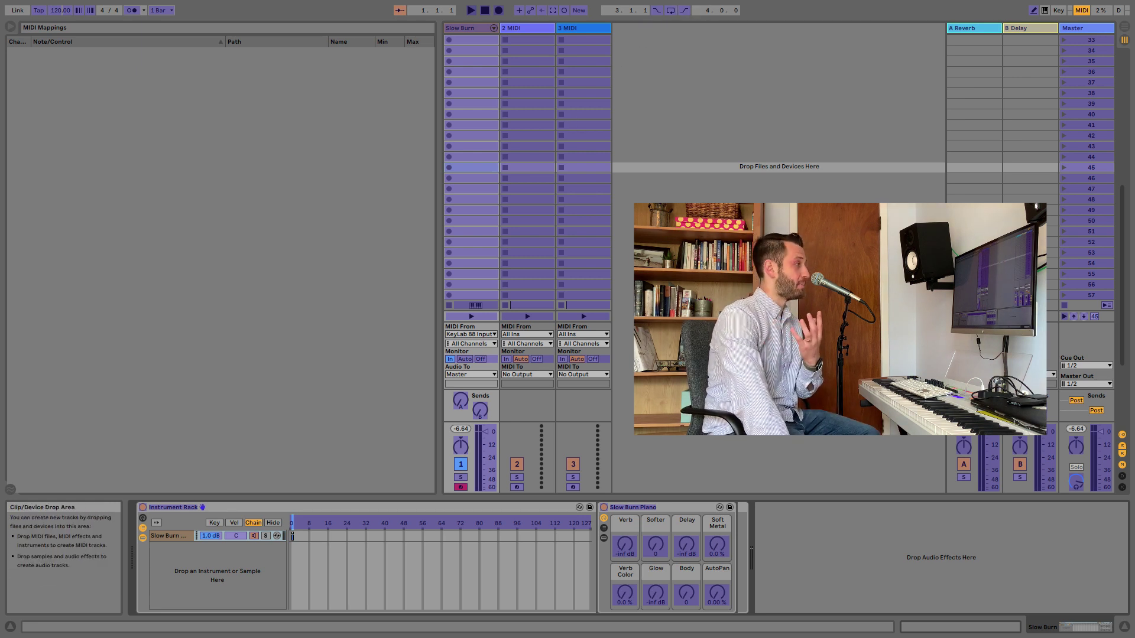
{"action": "left_click", "coordinate": [487, 450]}
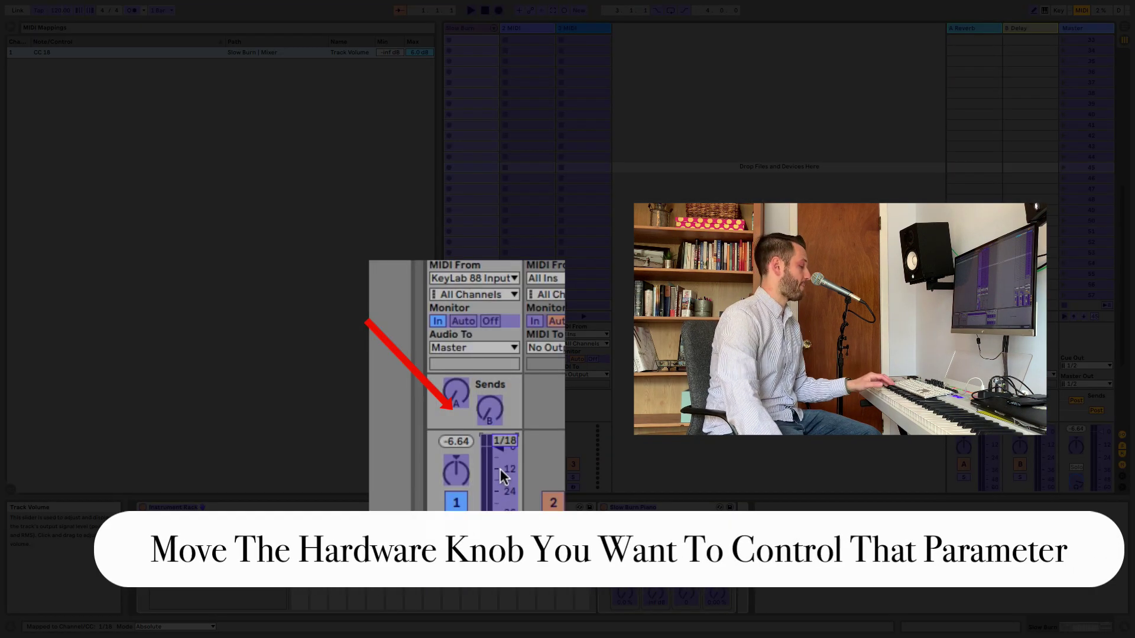
Step: Delete the old Track Volume mapping and remap Slow Burn's volume to CC 85
{"action": "left_click", "coordinate": [239, 53]}
{"action": "key", "text": "Delete"}
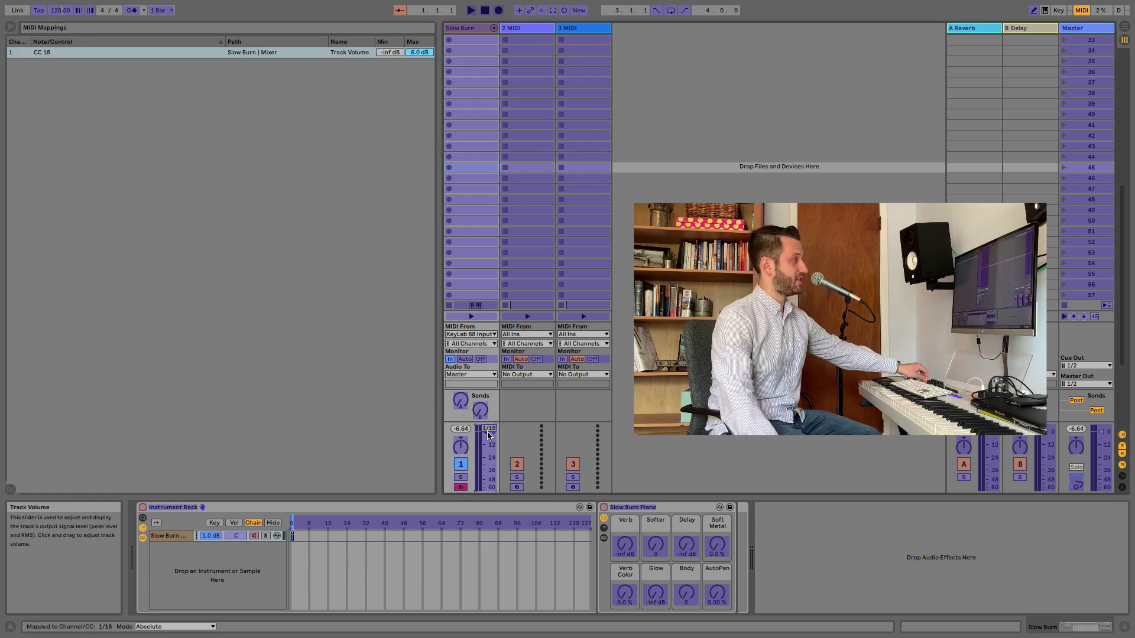
{"action": "key", "text": "super+m"}
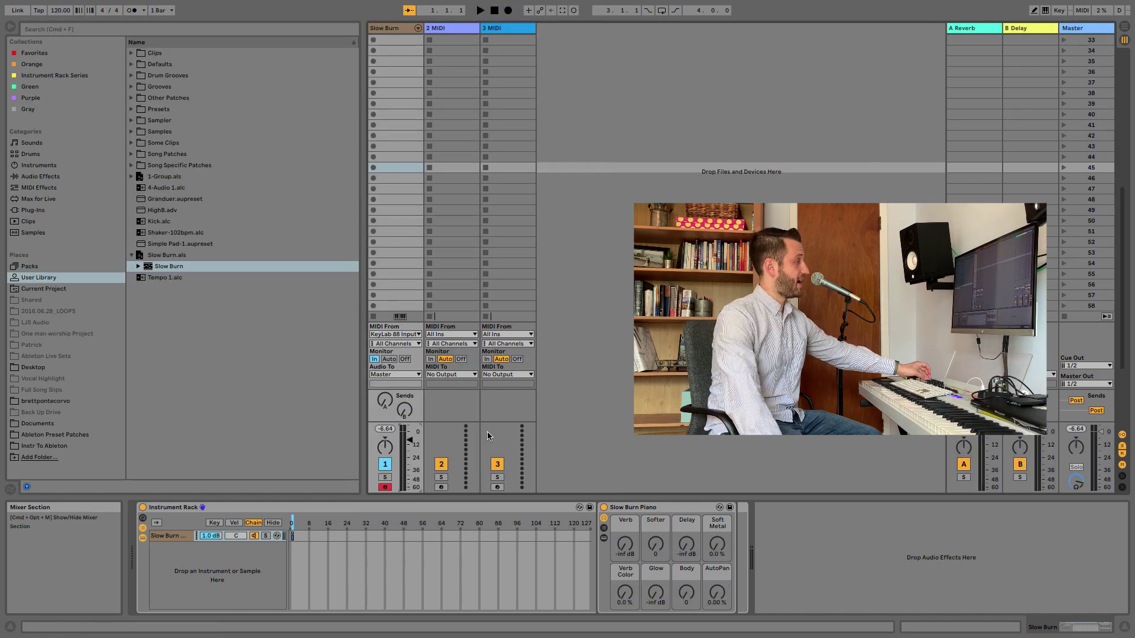
{"action": "key", "text": "super+m"}
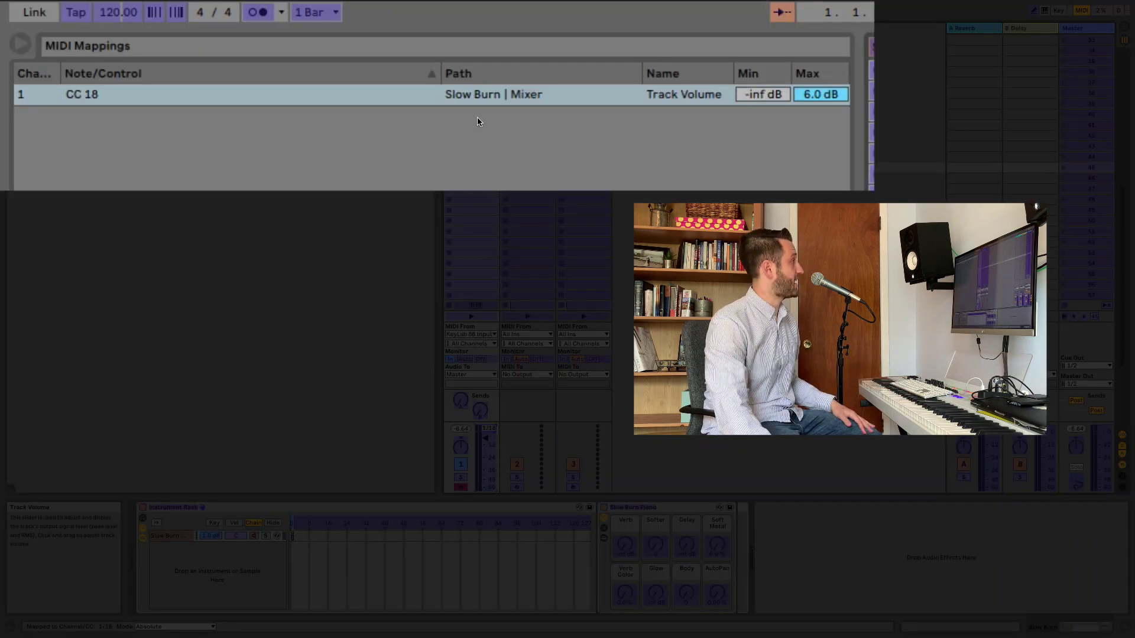
Step: Limit the Slow Burn volume mapping to a -15.0 dB minimum and 0.0 dB maximum
{"action": "left_click_drag", "start_coordinate": [763, 94], "coordinate": [798, 96]}
{"action": "left_click", "coordinate": [831, 100]}
{"action": "type", "text": "0"}
{"action": "key", "text": "Return"}
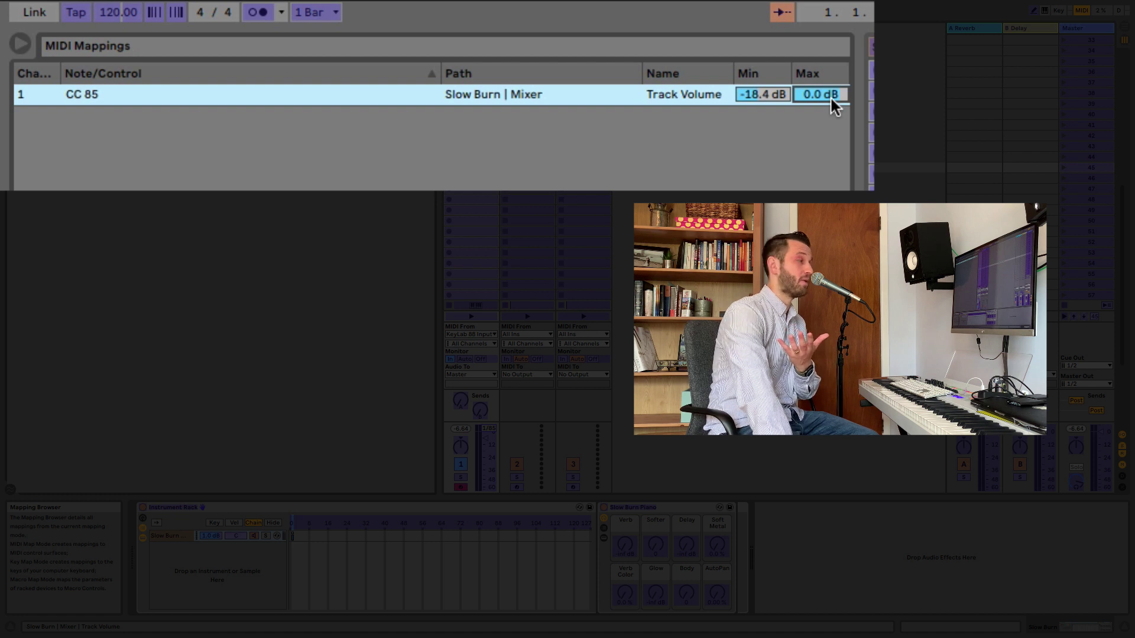
{"action": "left_click_drag", "start_coordinate": [776, 100], "coordinate": [780, 103]}
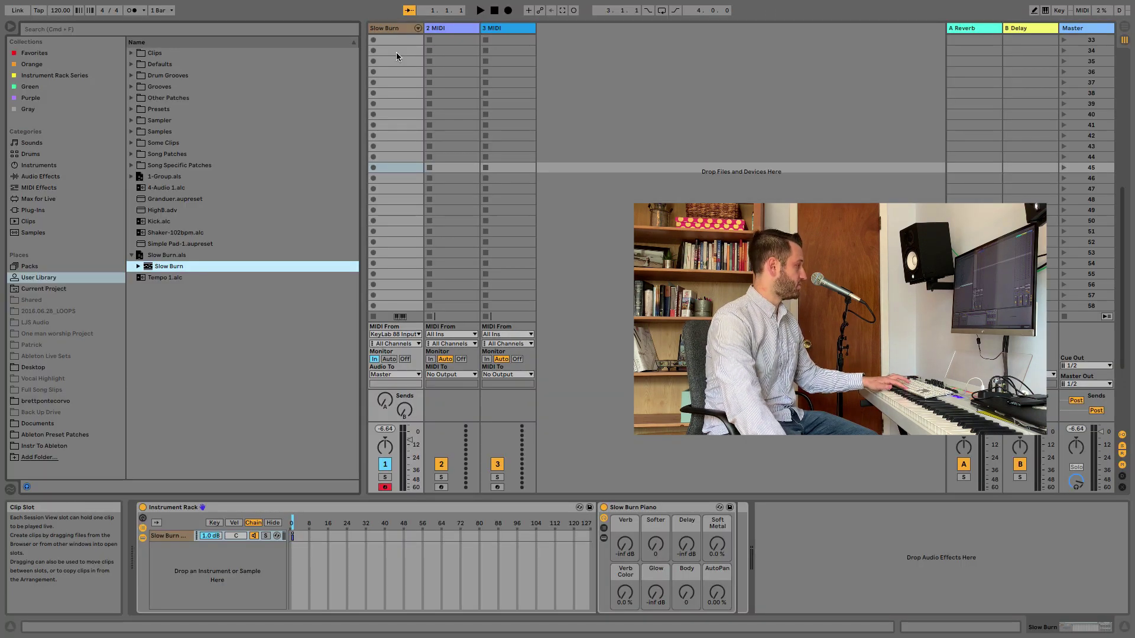
{"action": "key", "text": "super+m"}
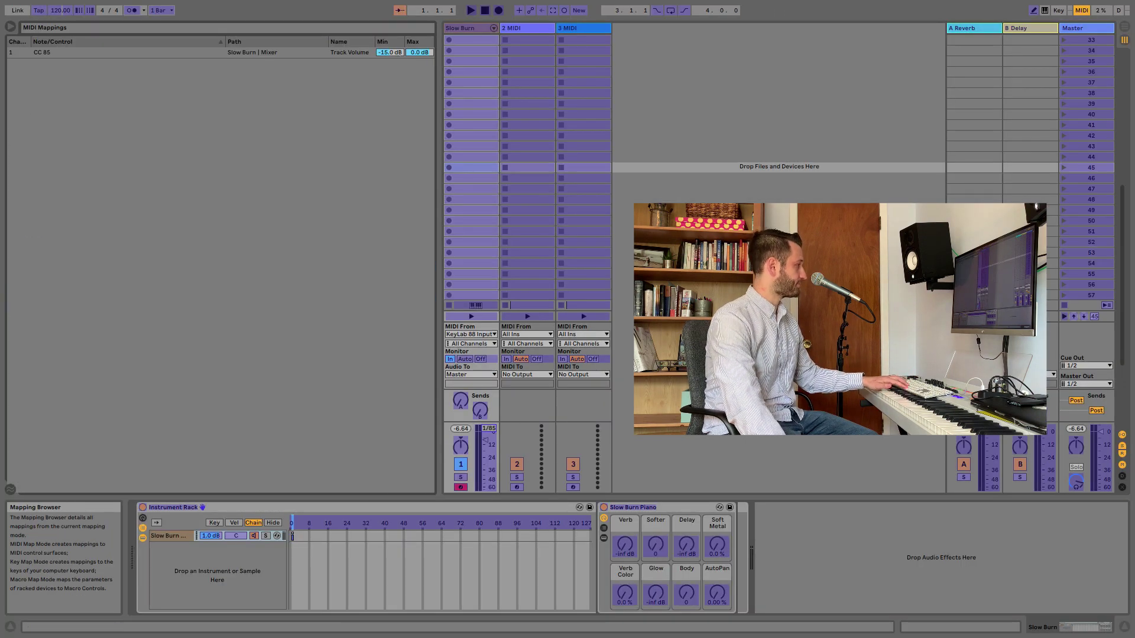
Step: Map Slow Burn's Track Activator to CC 36, then exit MIDI Map Mode
{"action": "key", "text": "super+m"}
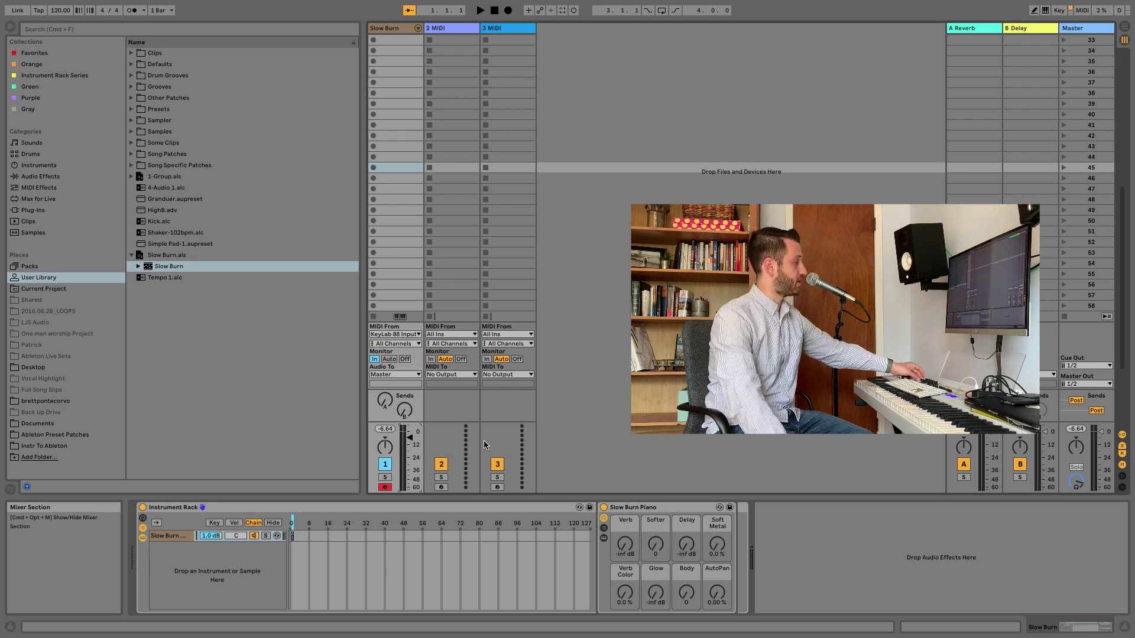
{"action": "key", "text": "super+m"}
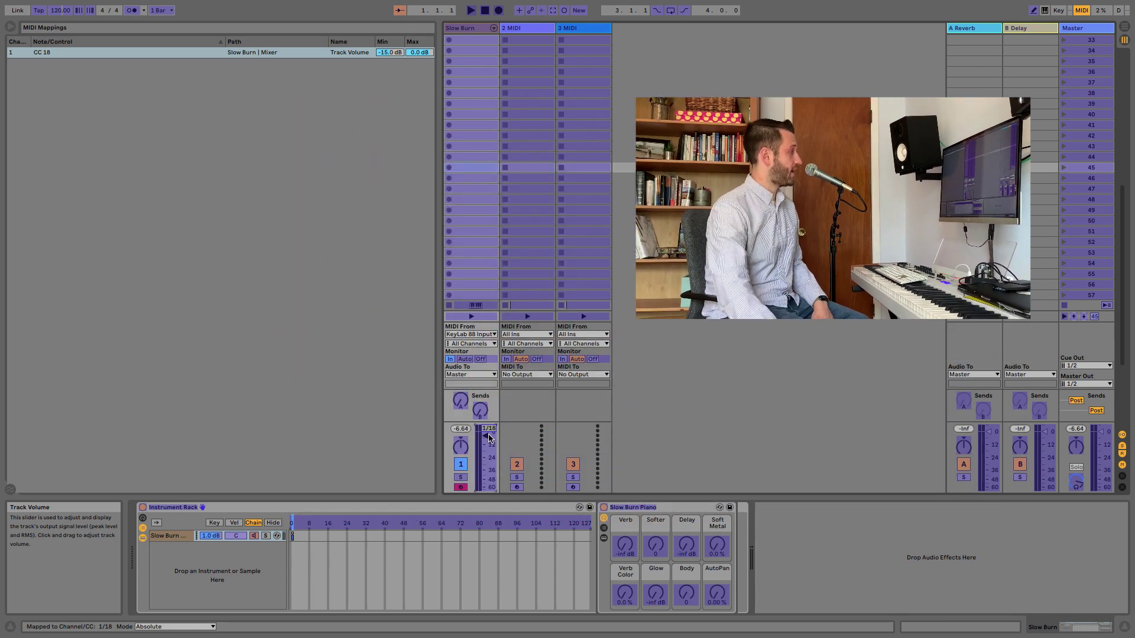
{"action": "left_click", "coordinate": [460, 465]}
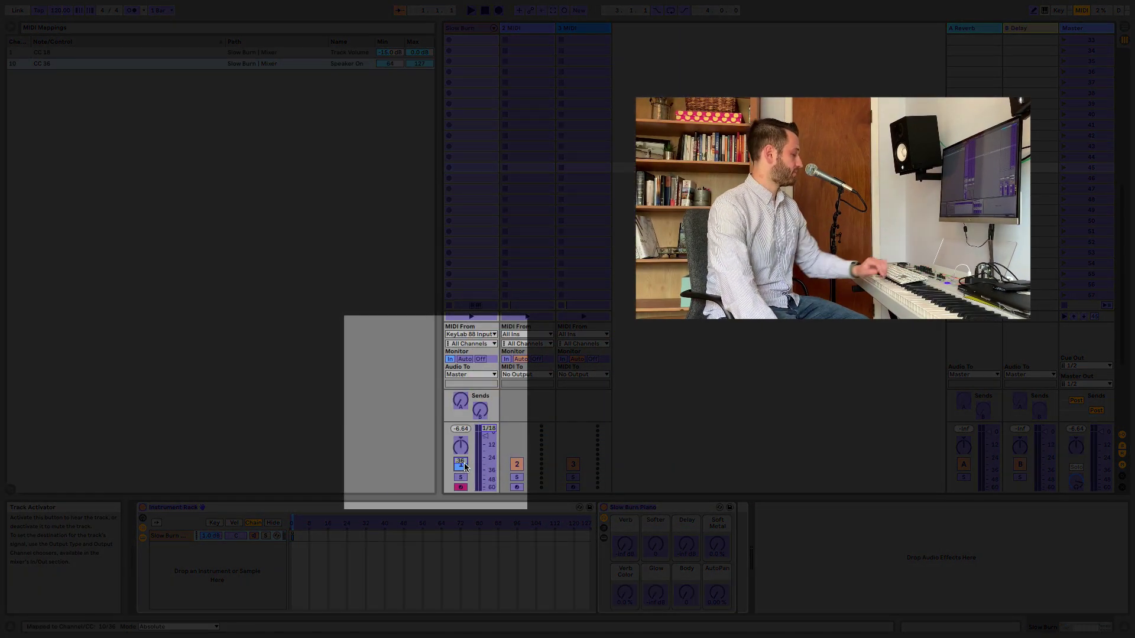
{"action": "key", "text": "super+m"}
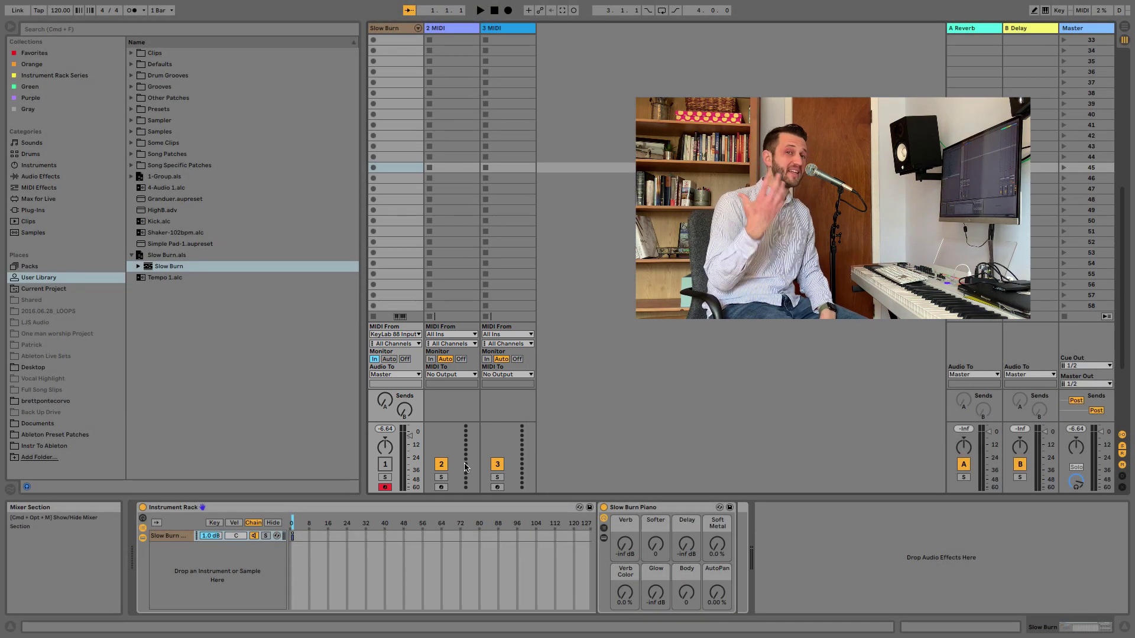
Step: Map the 2-MIDI track's Solo button to CC 48
{"action": "key", "text": "super+m"}
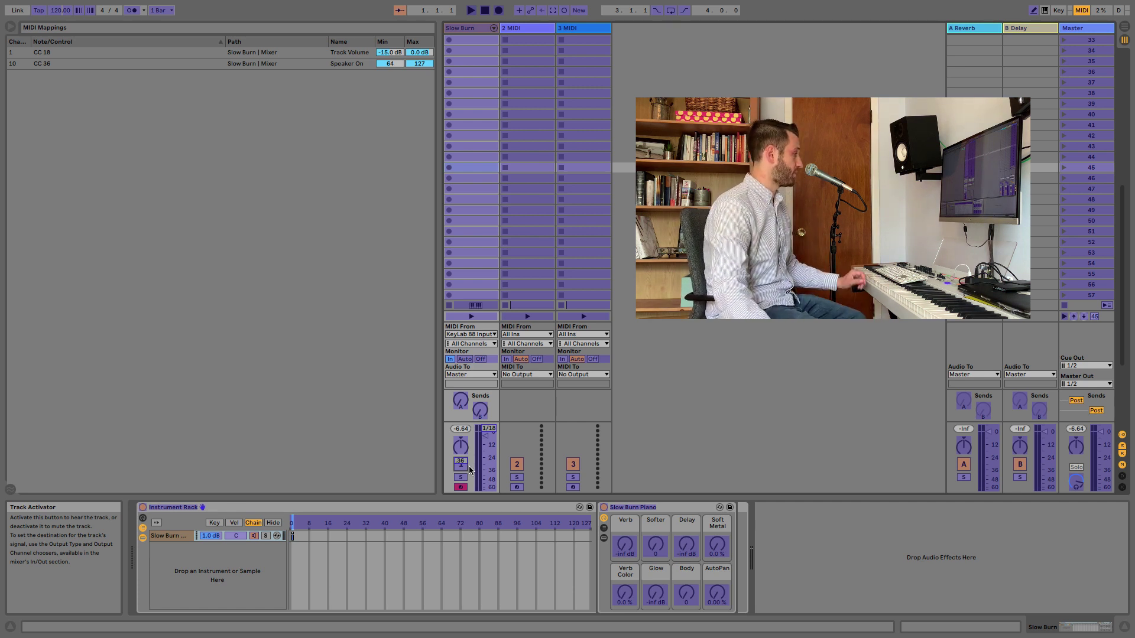
{"action": "left_click", "coordinate": [517, 478]}
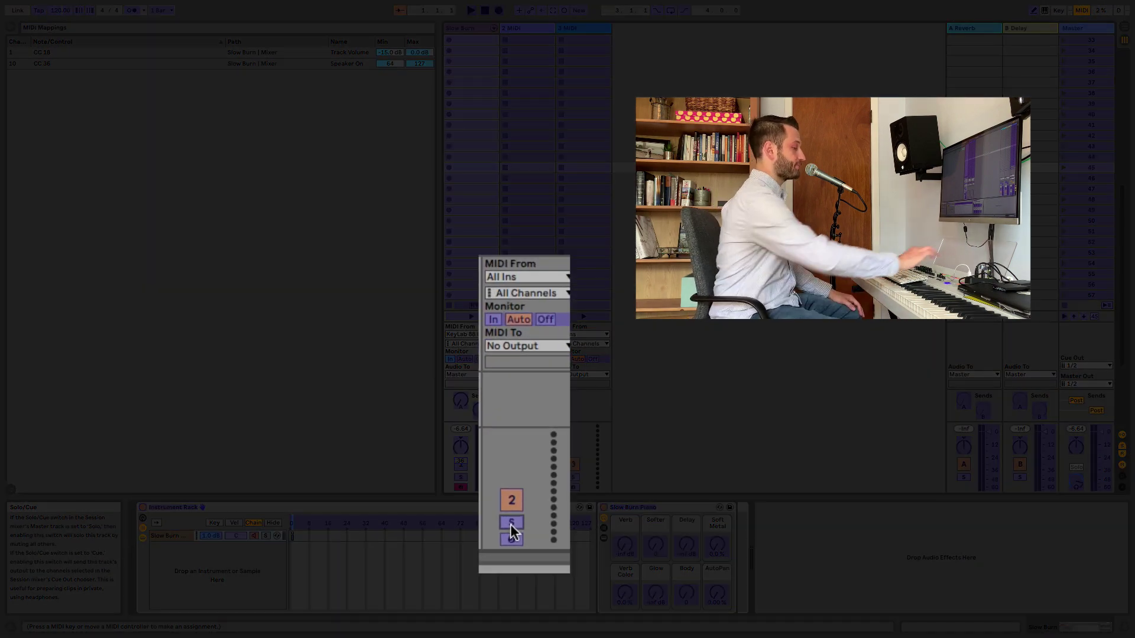
{"action": "key", "text": "super+m"}
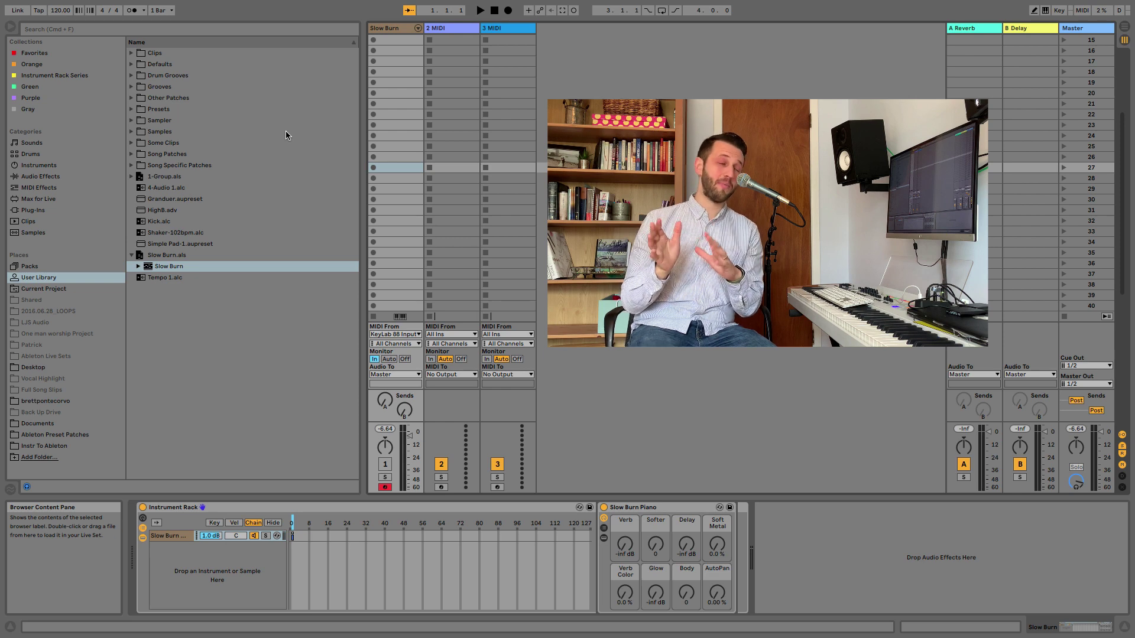
{"action": "key", "text": "super+m"}
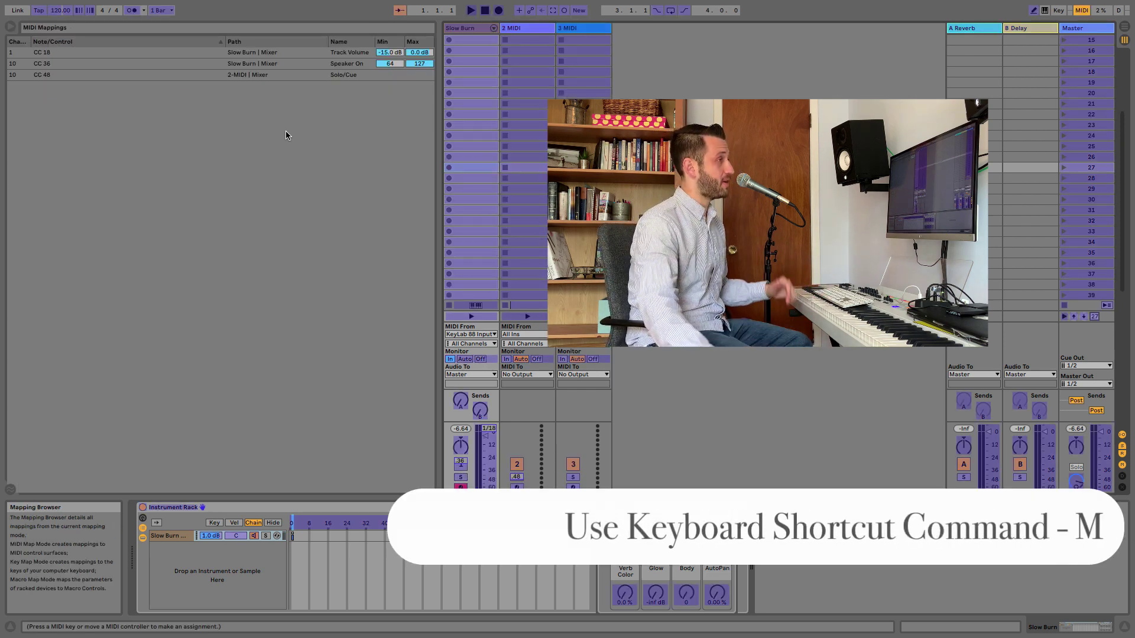
Step: Map the Master's Scene Select control to CC 91, making four mappings in total
{"action": "left_click", "coordinate": [1094, 317]}
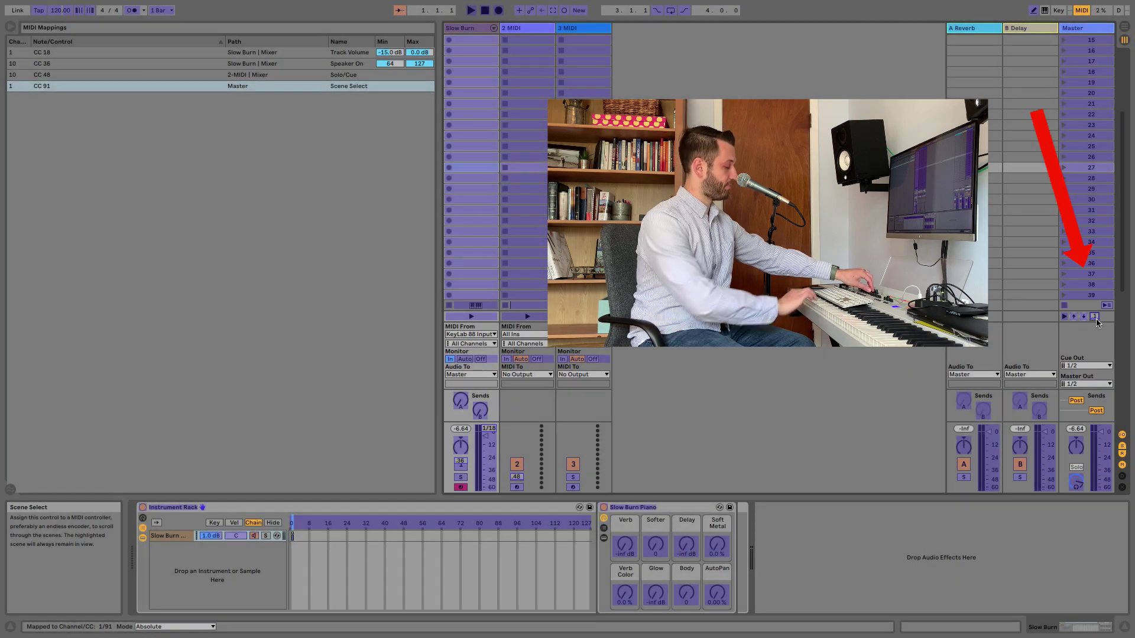
{"action": "key", "text": "super+m"}
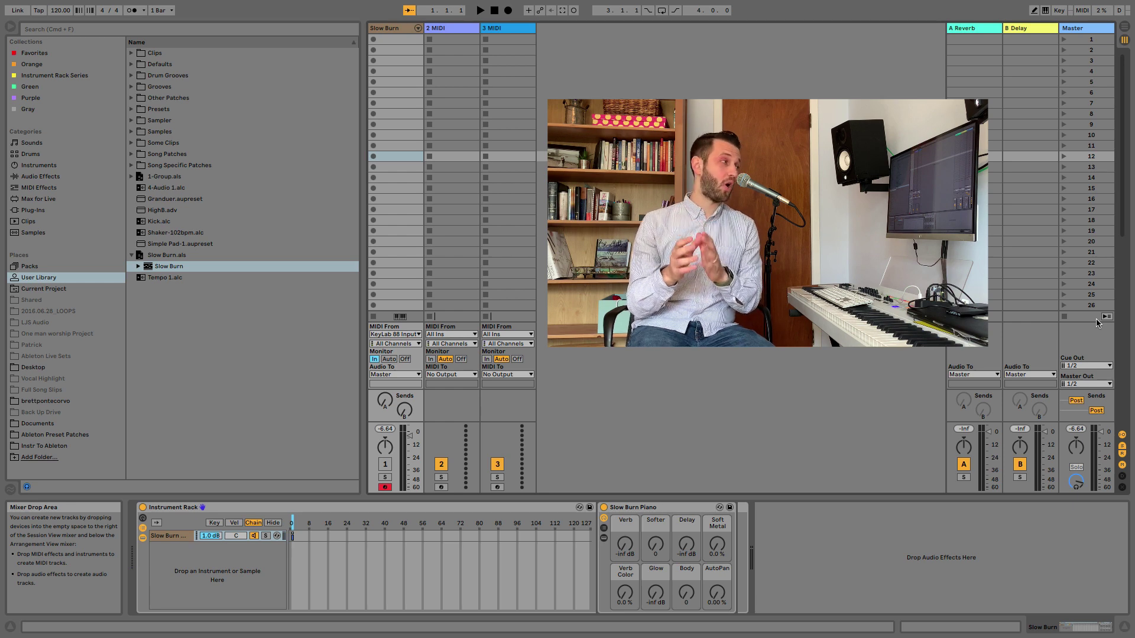
{"action": "key", "text": "super+m"}
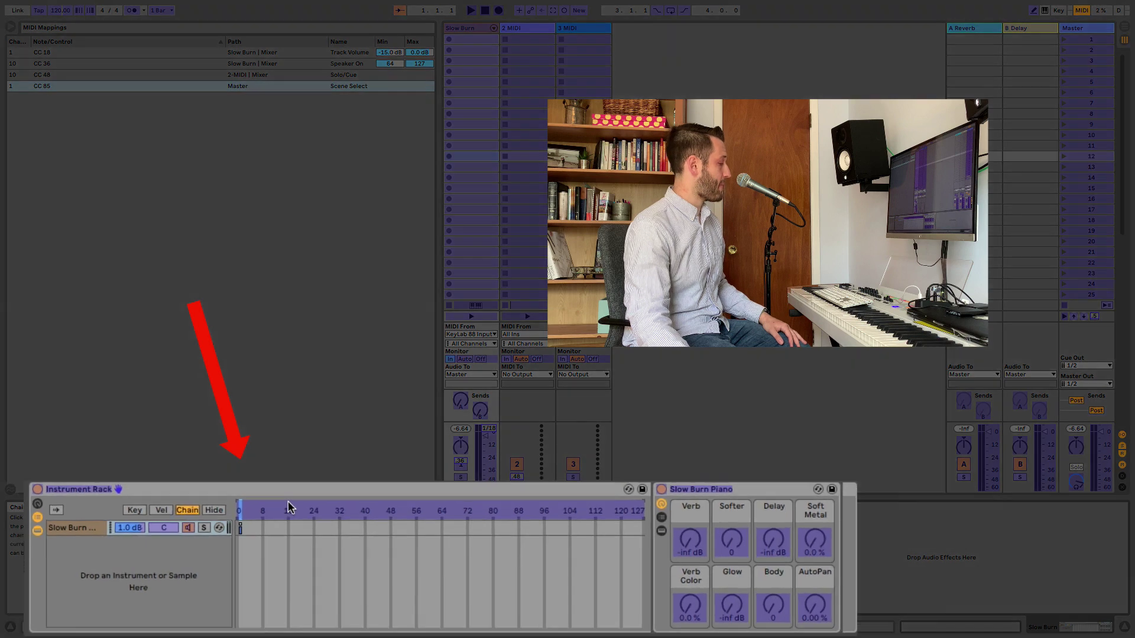
Step: Map the Instrument Rack's Chain Selector to CC 38 with a 0 to 1 range
{"action": "left_click", "coordinate": [326, 520]}
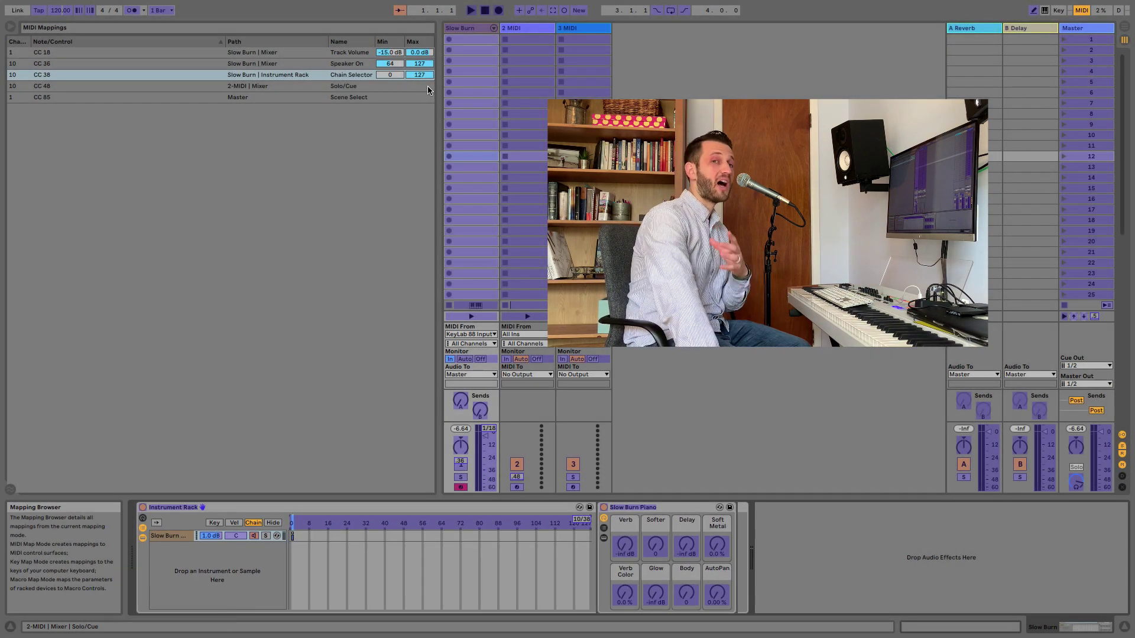
{"action": "left_click", "coordinate": [421, 78]}
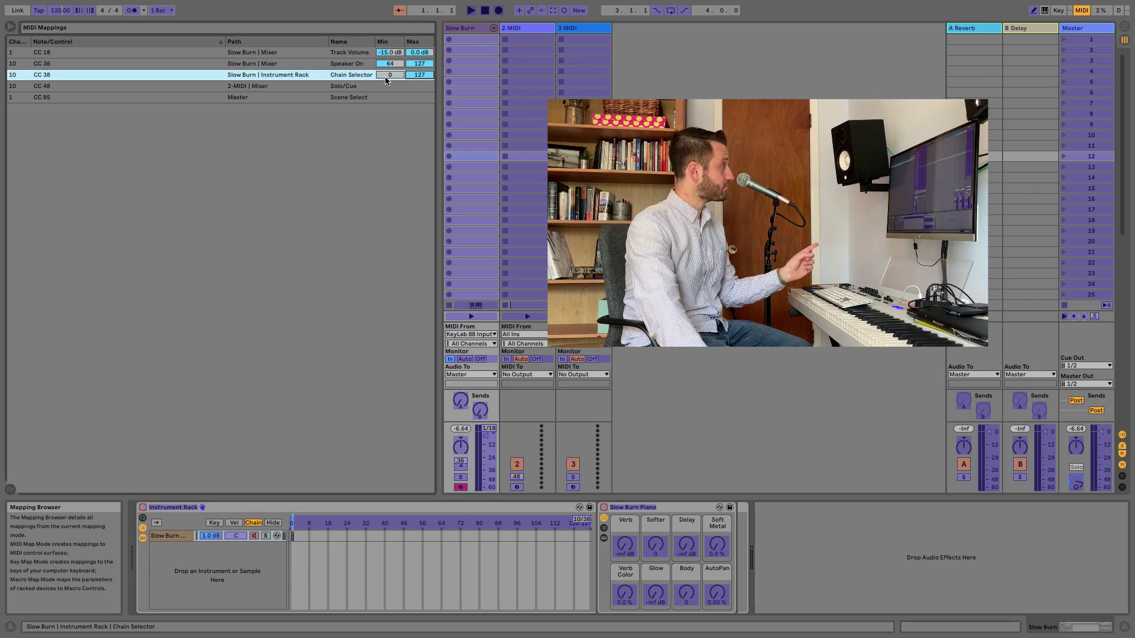
{"action": "type", "text": "1"}
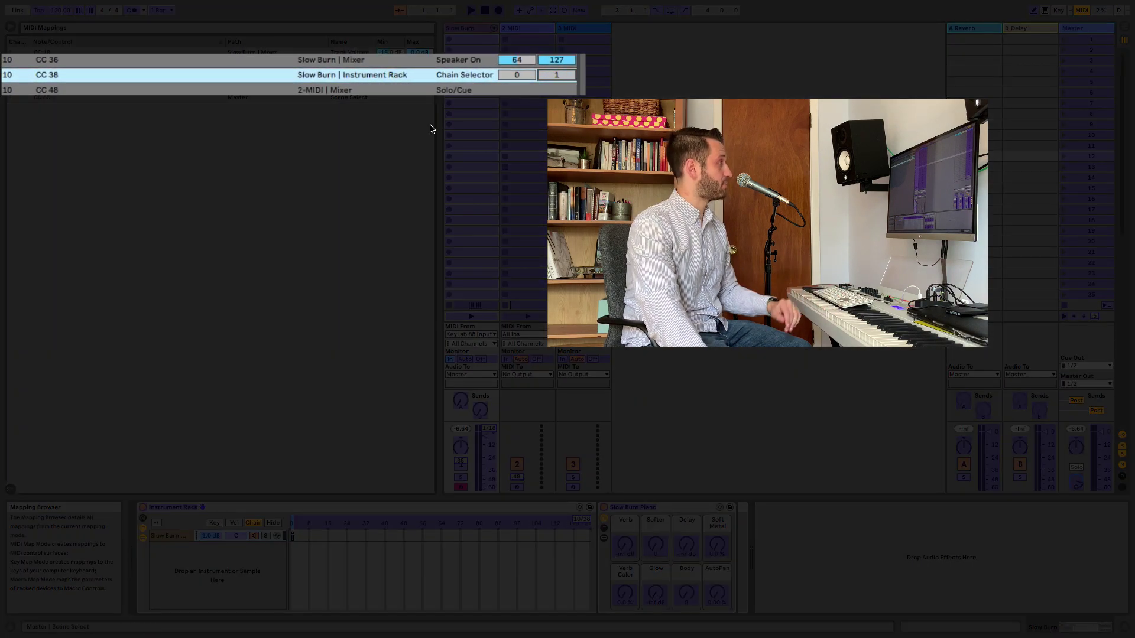
{"action": "key", "text": "super+m"}
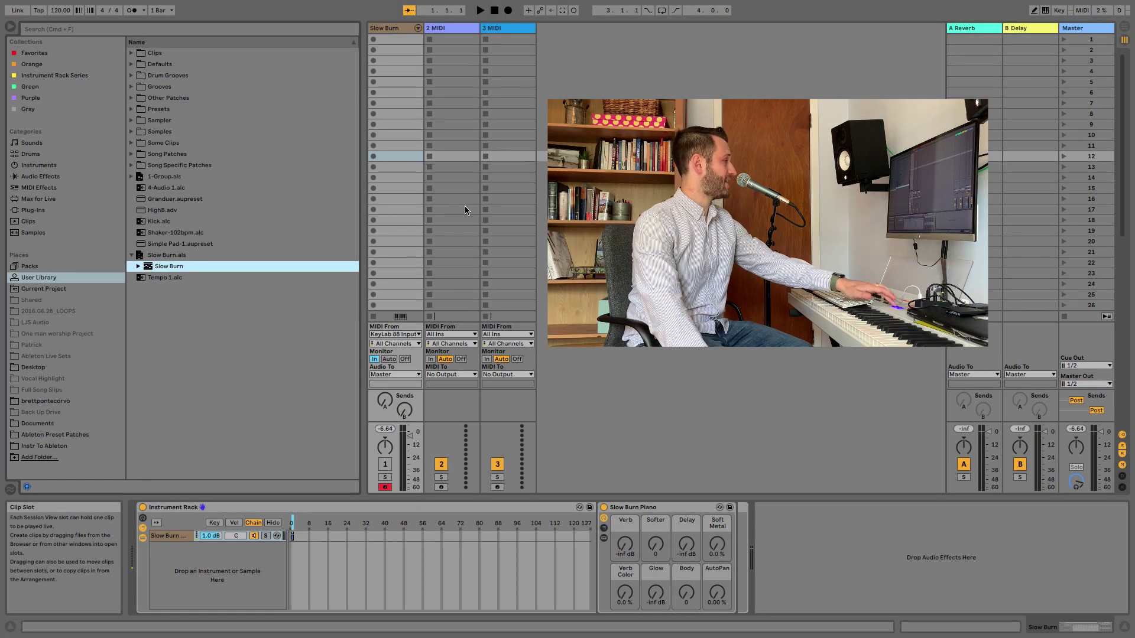